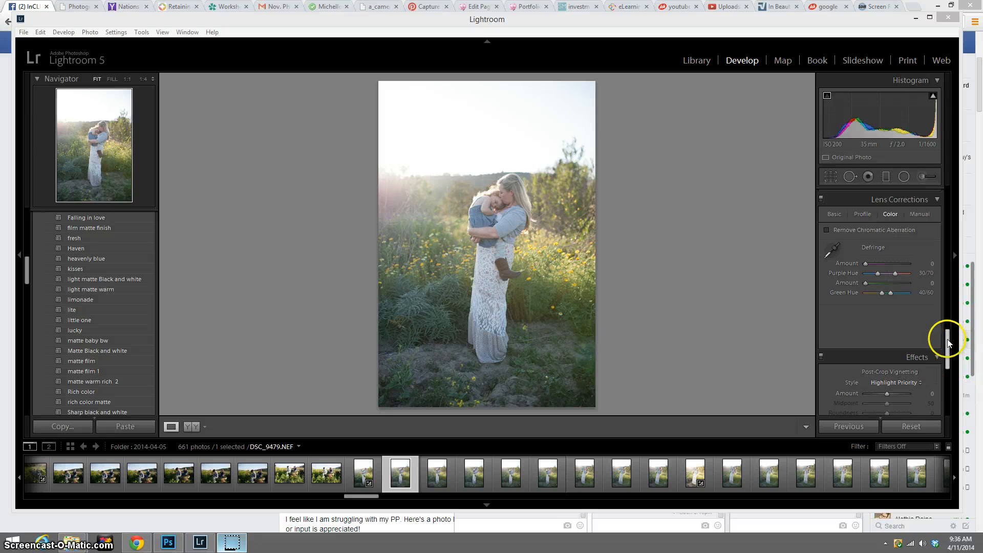
Step: Set the photo's white balance to Auto in the basic adjustments
drag(947, 344, 947, 193)
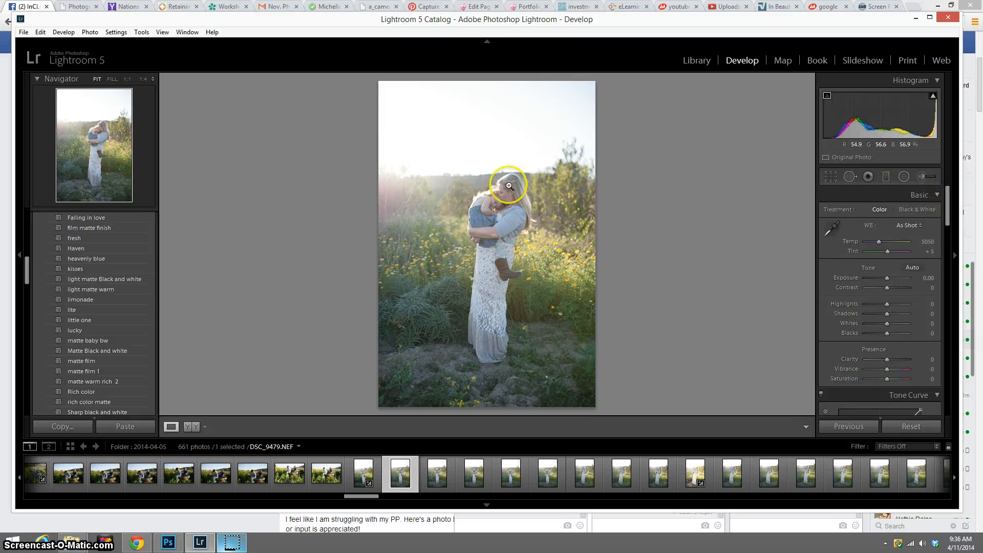
click(911, 227)
click(896, 249)
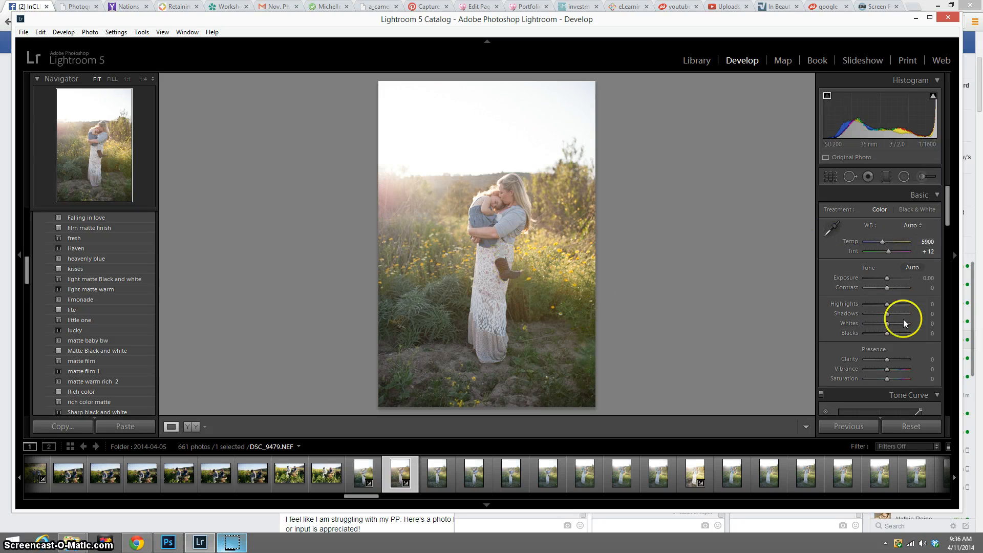
Step: Set the photo's clarity to +29 and its exposure to +0.48
click(895, 305)
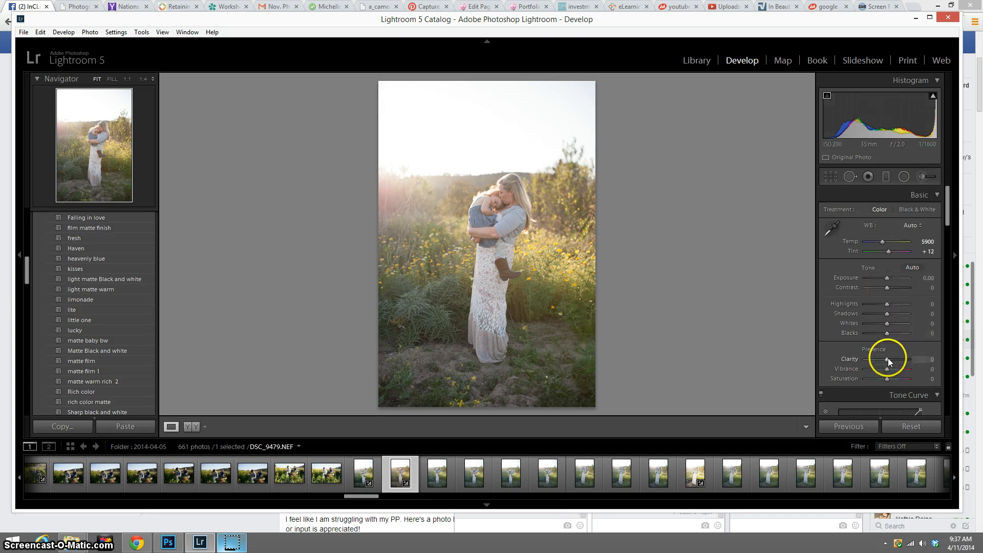
drag(886, 358, 892, 361)
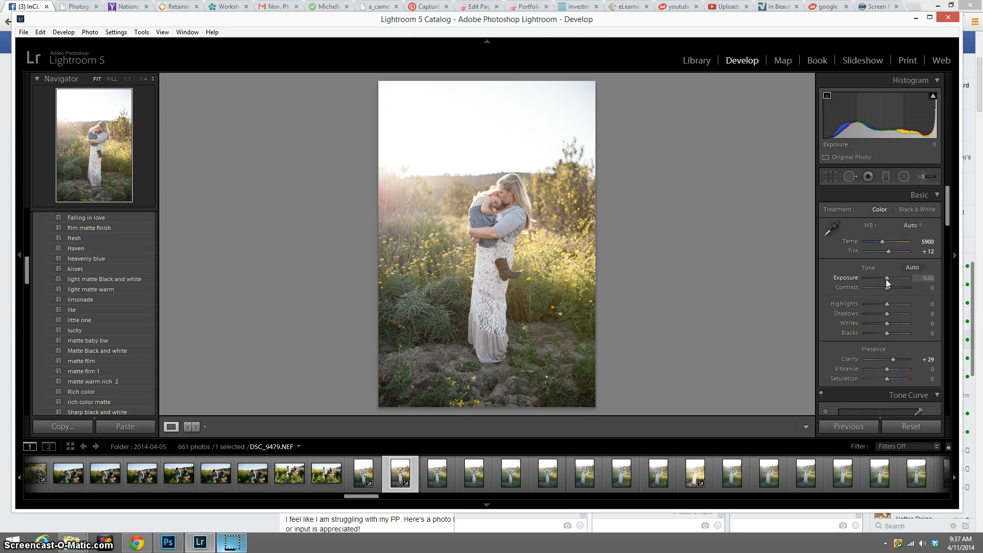
drag(885, 278, 888, 280)
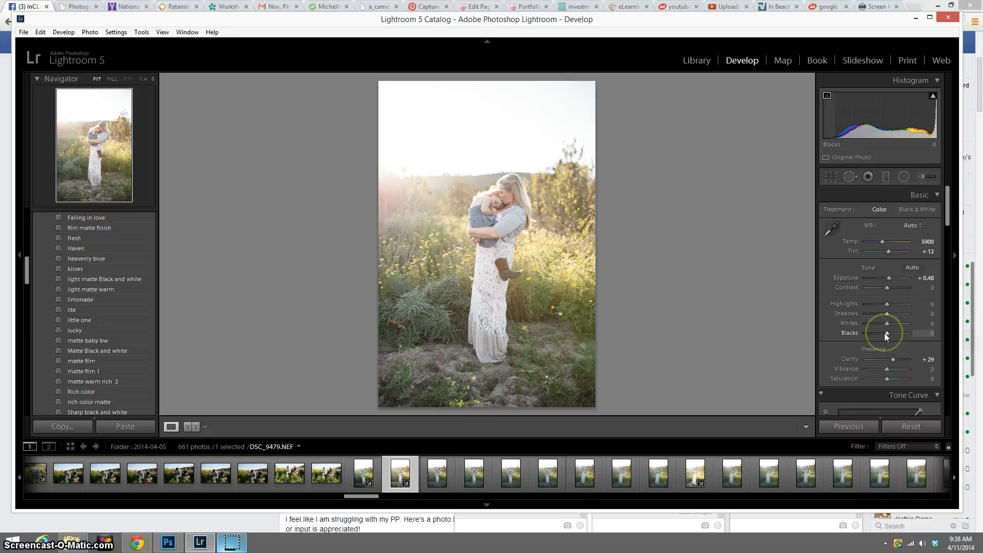
Step: Deepen the photo's blacks to -55 and raise its shadows to +12
drag(883, 333, 874, 336)
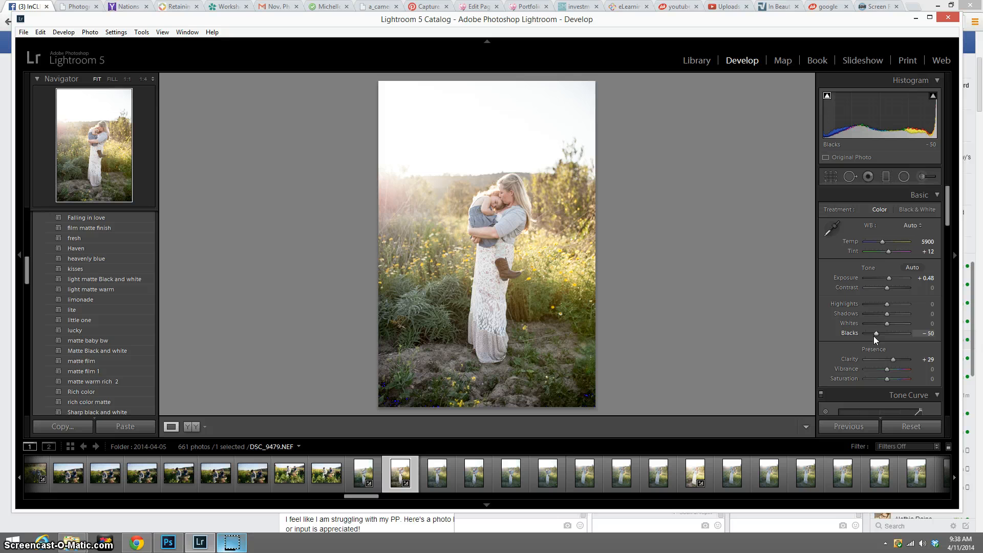
click(884, 350)
click(884, 325)
drag(884, 313, 887, 314)
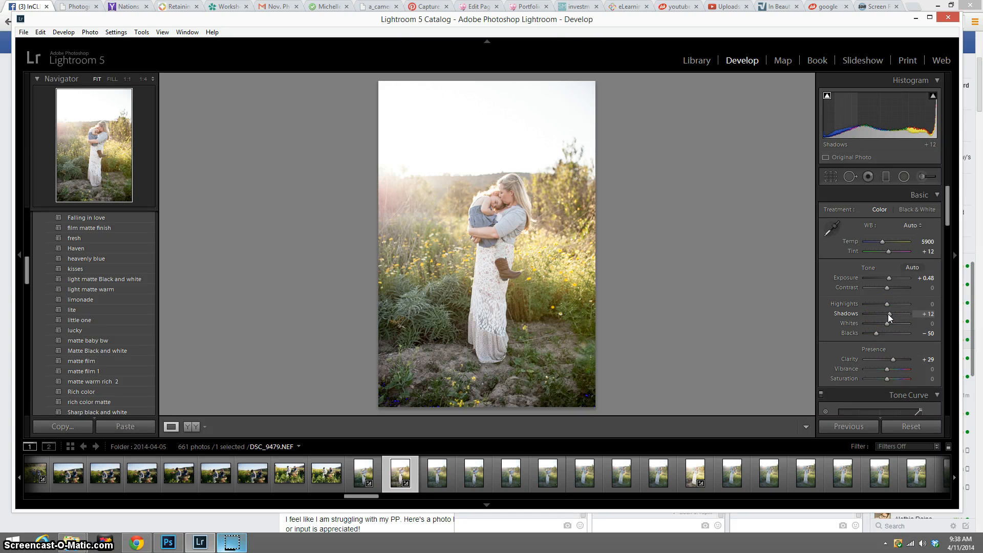
click(876, 333)
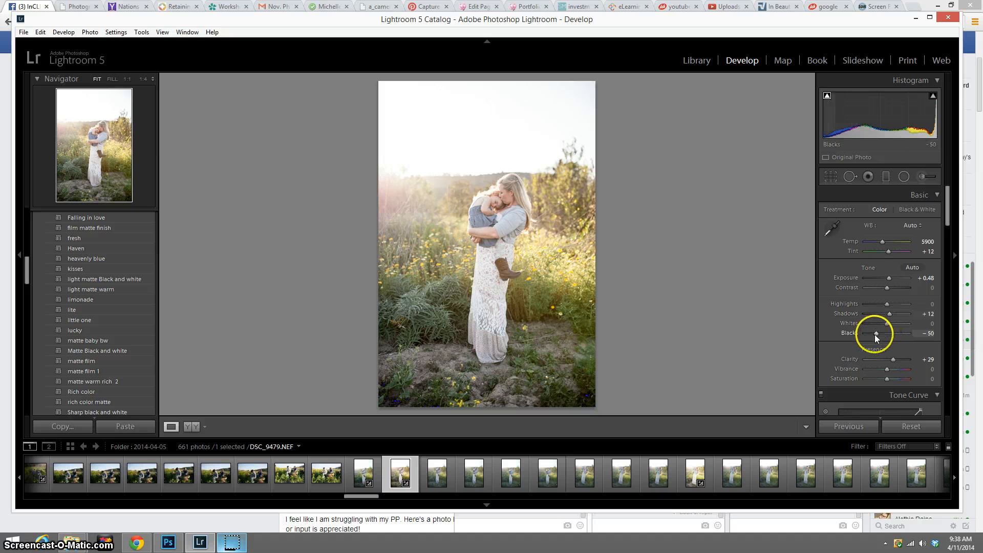
drag(874, 334, 873, 334)
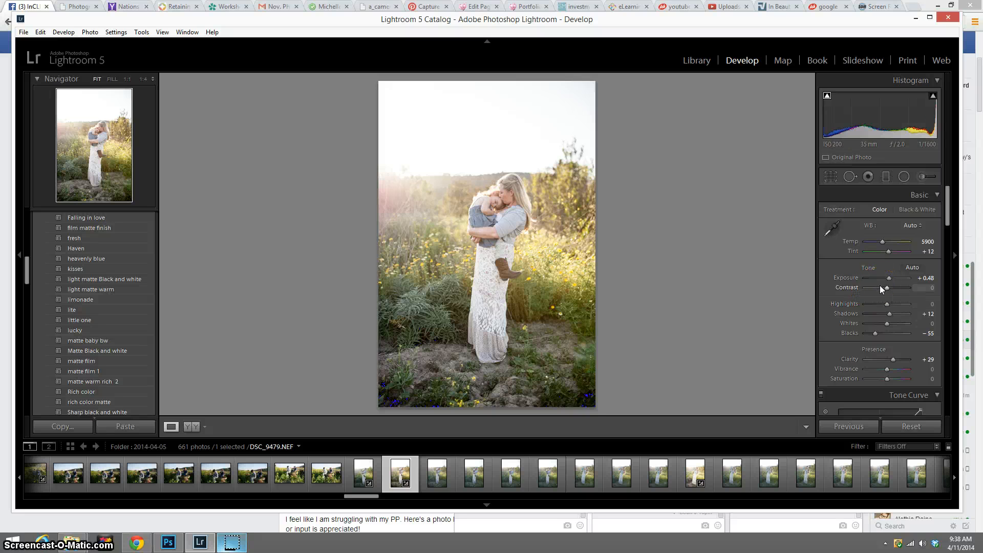
Step: Shape the RGB tone curve by pulling a midtone point down and lifting the black point for a matte look
scroll(882, 289, down, 5)
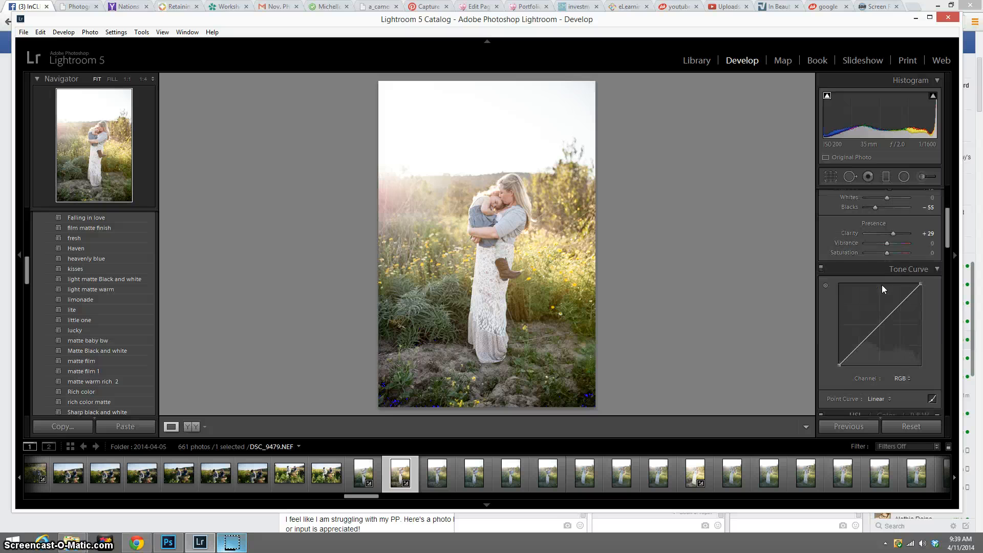
scroll(882, 289, down, 4)
scroll(936, 271, up, 2)
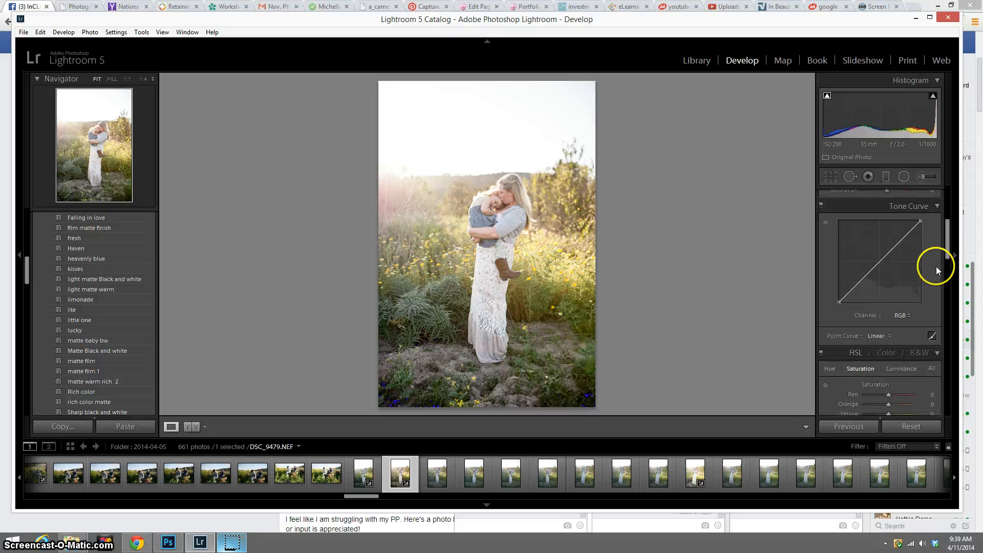
scroll(937, 270, up, 3)
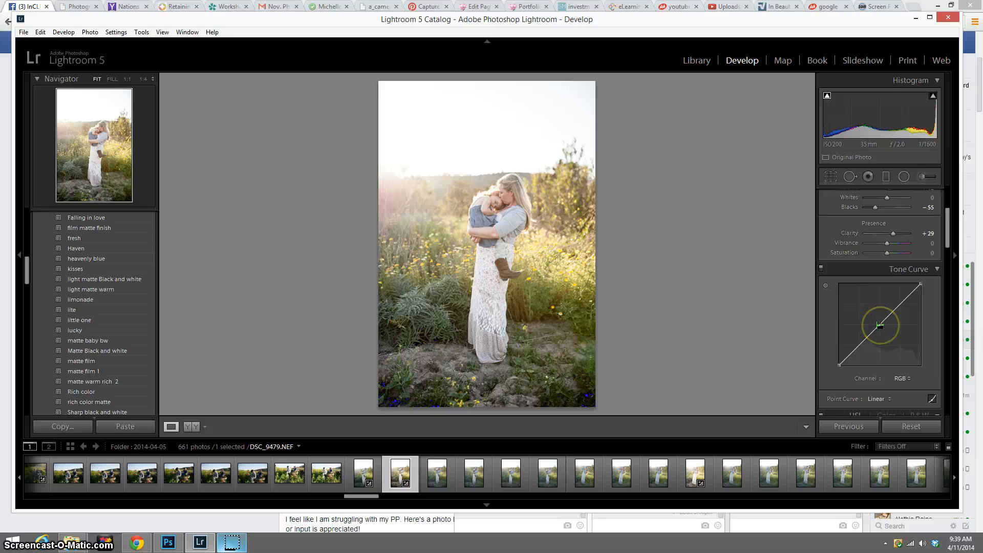
click(880, 324)
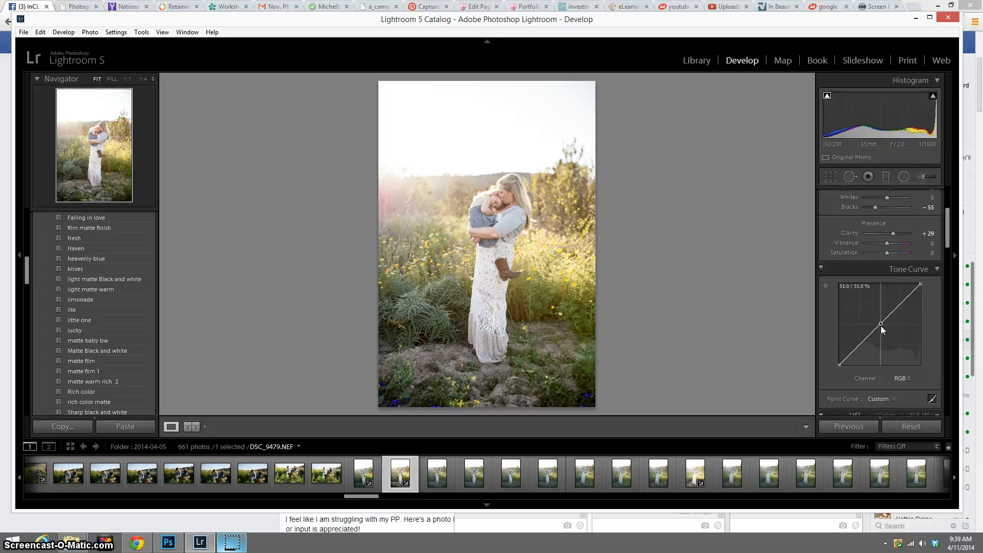
drag(880, 325, 885, 328)
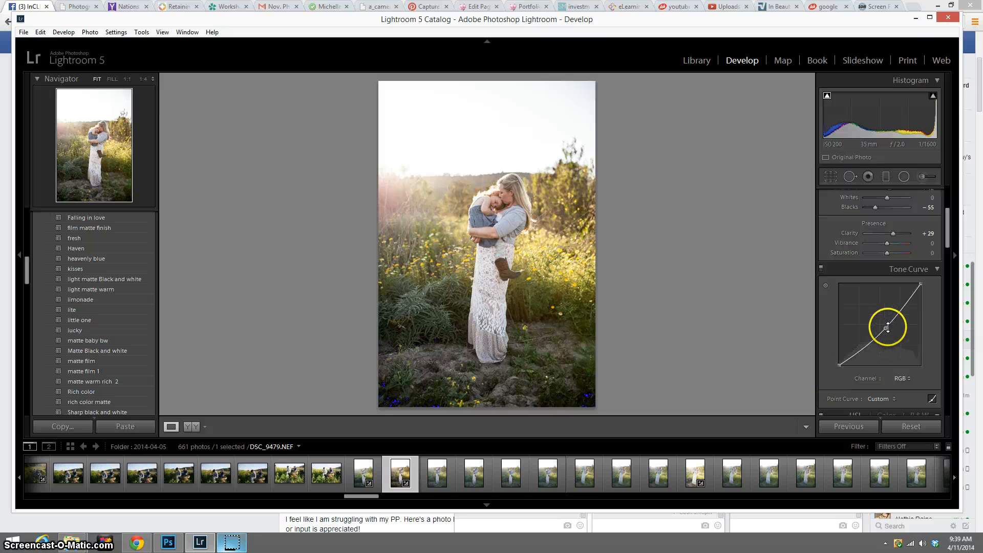
drag(885, 328, 839, 348)
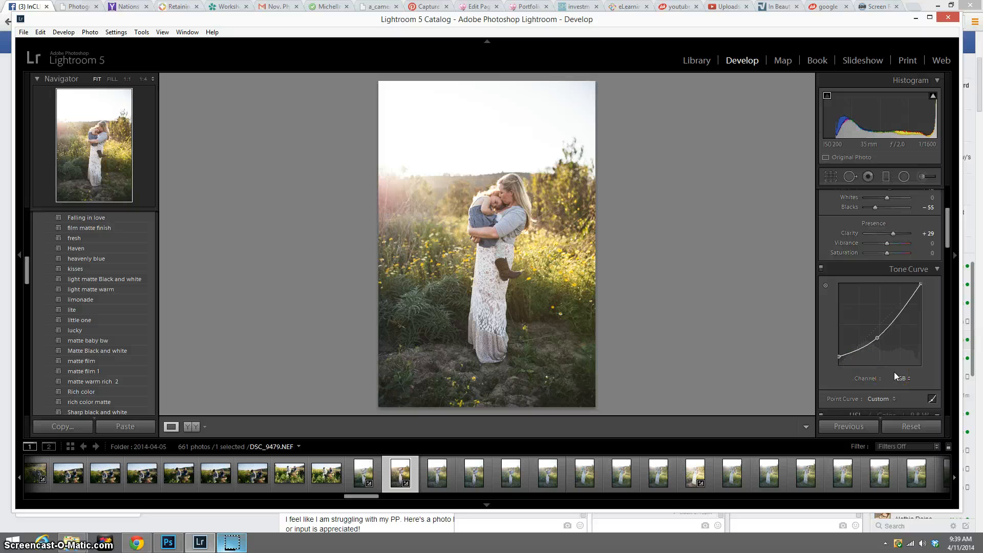
Step: Try HSL saturation values of +24 for orange and -47 for yellow
scroll(888, 377, down, 5)
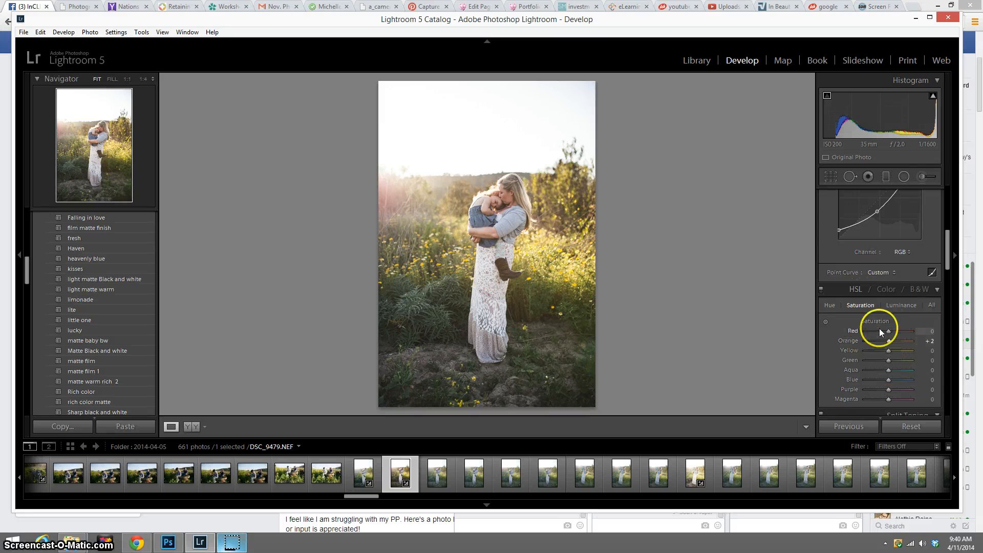
scroll(932, 346, down, 3)
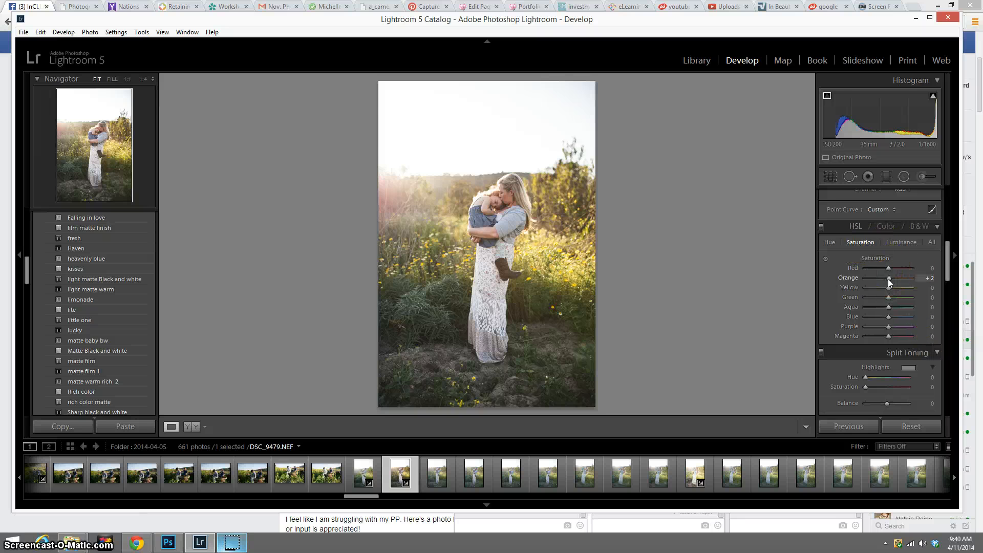
drag(888, 278, 892, 281)
click(886, 290)
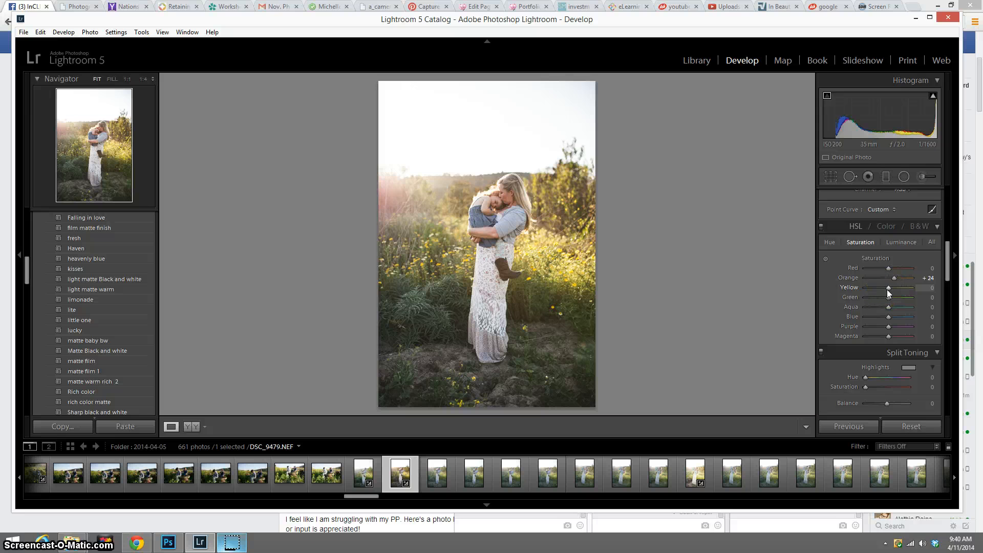
drag(887, 290, 878, 288)
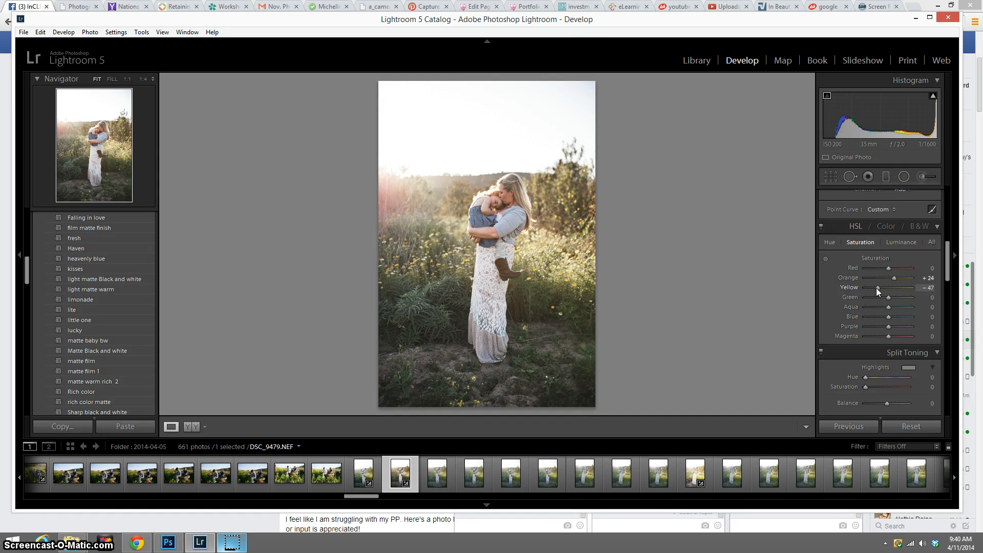
Step: Set the HSL saturation to -7 for orange, +36 for yellow and +36 for magenta
click(893, 278)
mouse_move(894, 277)
mouse_down()
mouse_move(877, 278)
mouse_move(890, 288)
mouse_up()
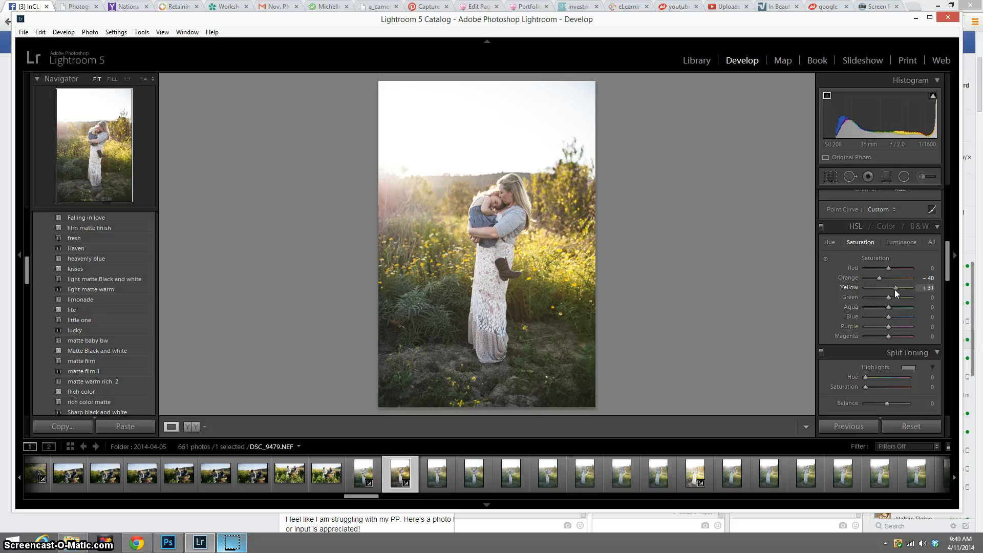
click(879, 278)
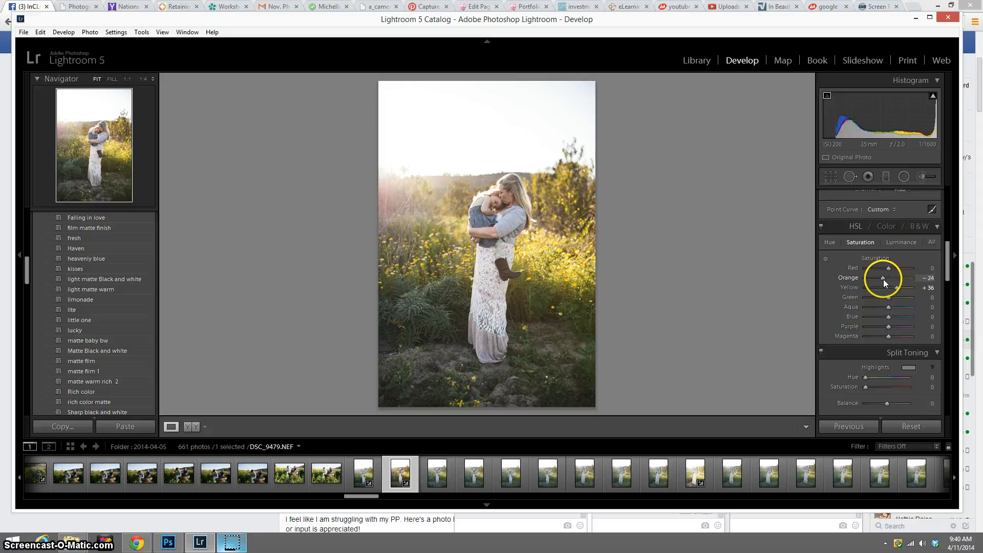
drag(883, 279, 886, 280)
click(889, 302)
drag(888, 334, 895, 336)
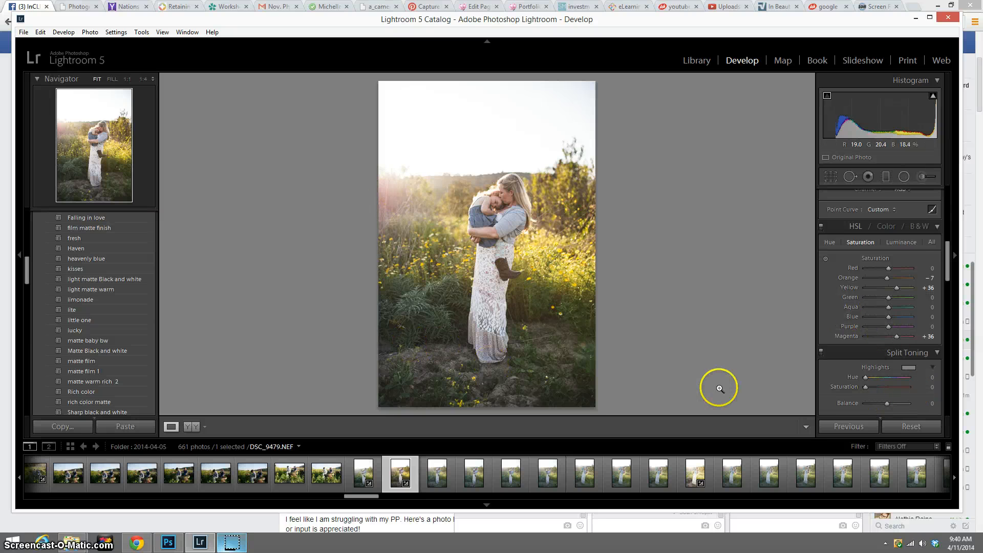
Step: Increase the sharpening amount in the photo's detail settings
scroll(871, 397, down, 3)
scroll(875, 395, down, 3)
scroll(880, 392, down, 3)
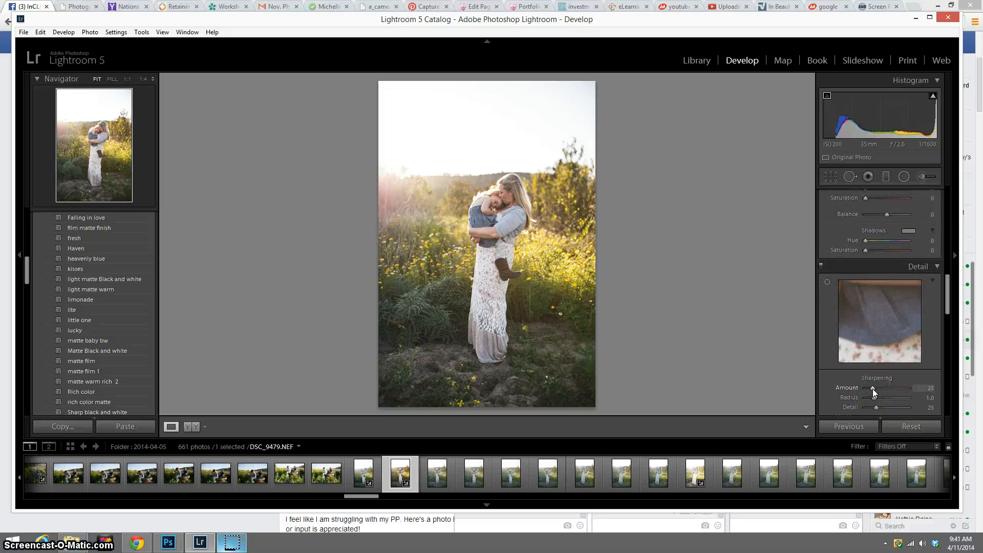
scroll(872, 389, down, 3)
scroll(872, 388, up, 3)
scroll(872, 389, down, 3)
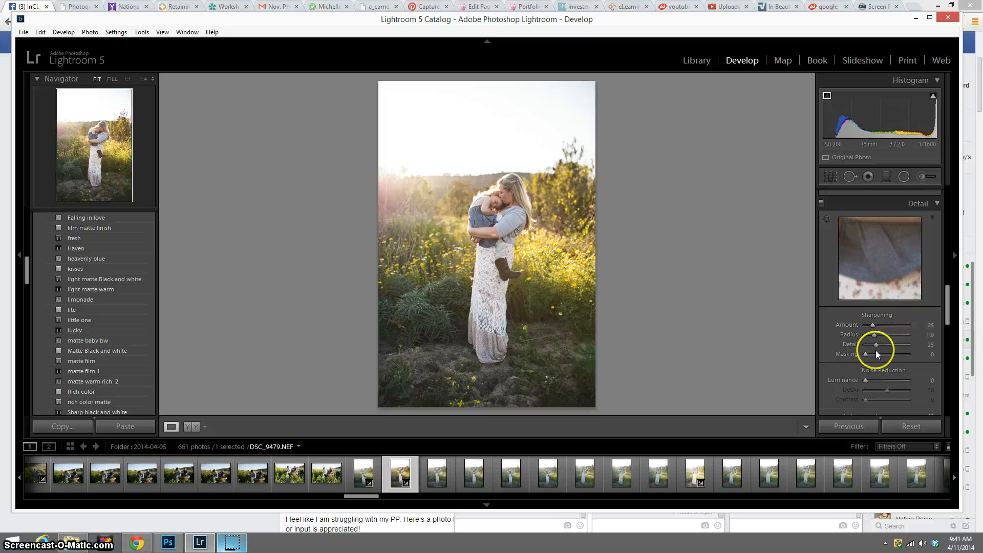
drag(873, 326, 881, 326)
Step: Brighten the photo by raising the exposure to +0.95 and the whites to +57
scroll(872, 382, down, 5)
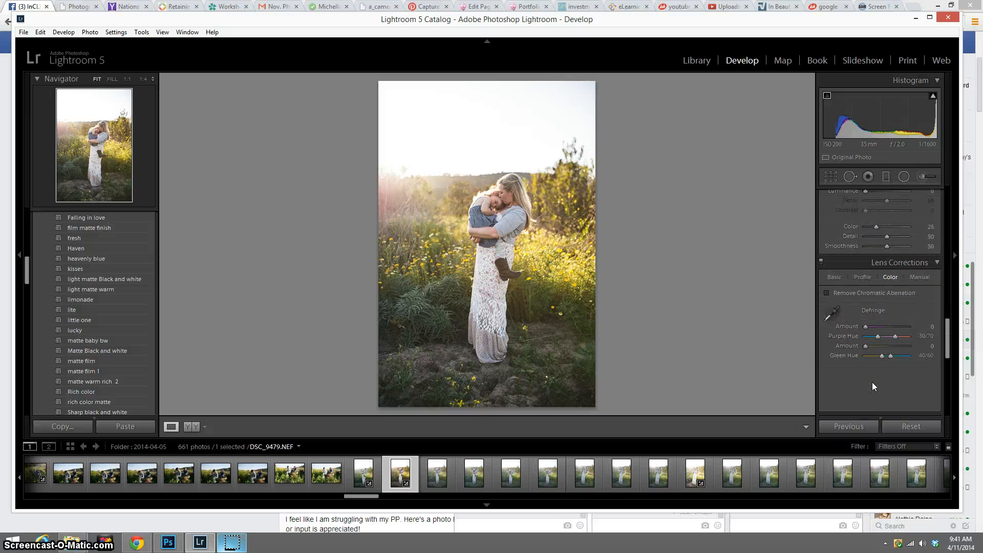
scroll(871, 382, down, 3)
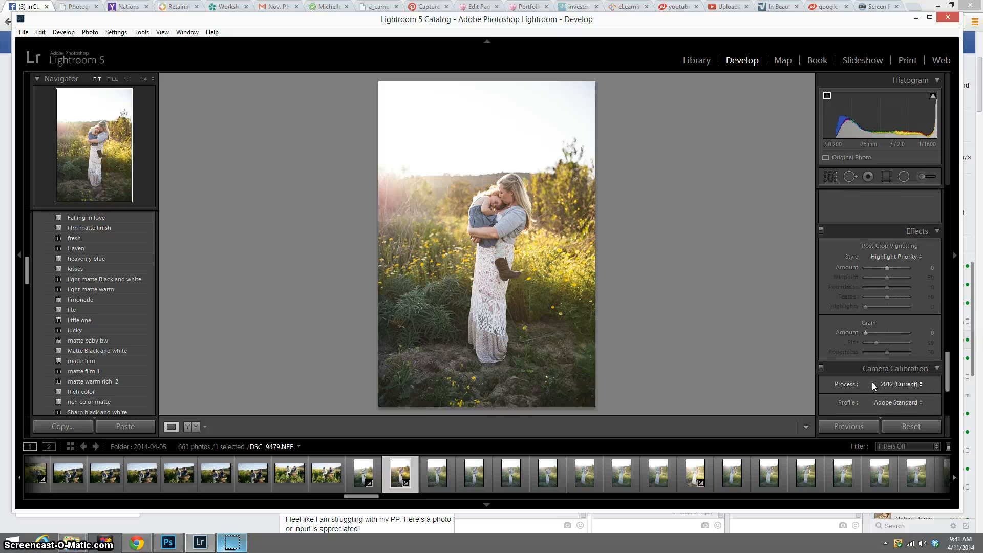
scroll(871, 382, up, 10)
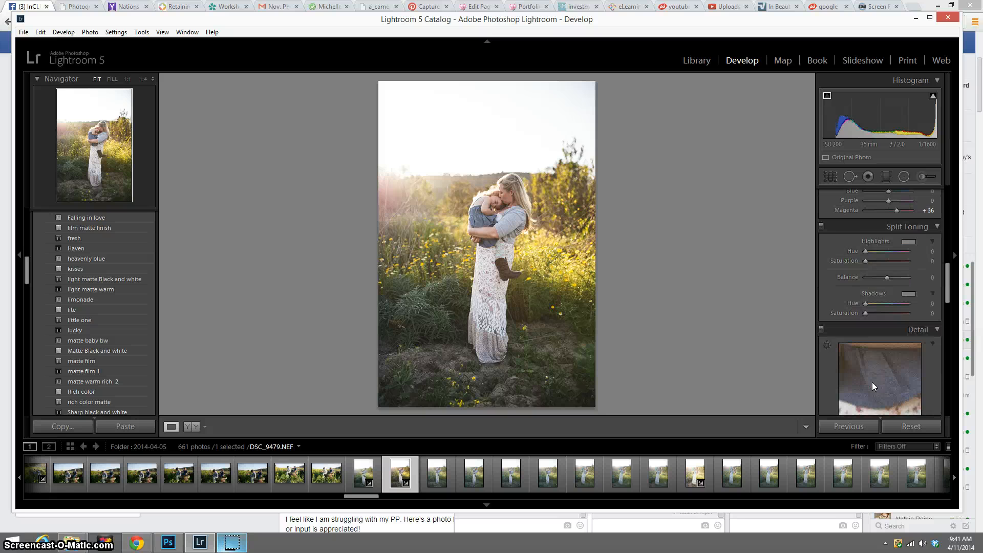
scroll(871, 382, up, 2)
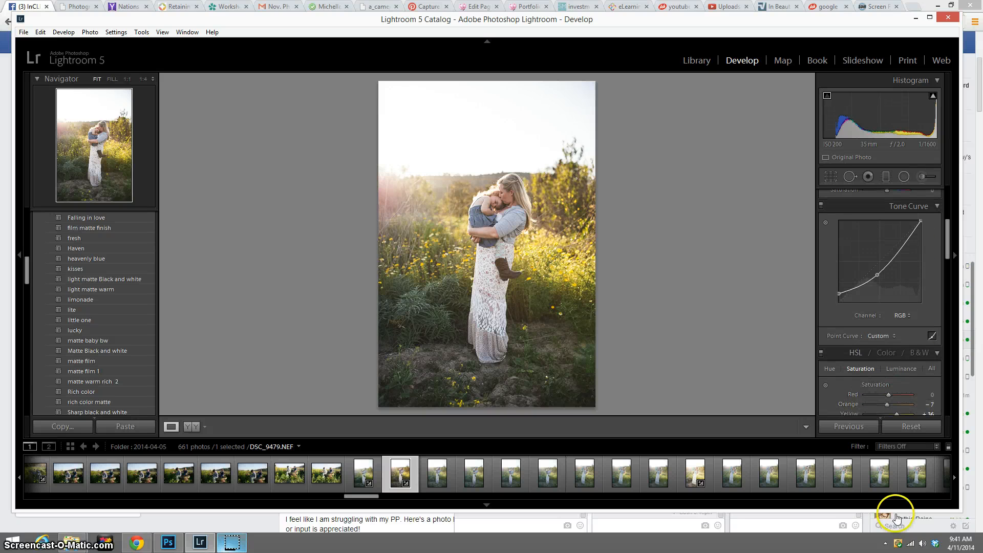
scroll(863, 381, up, 5)
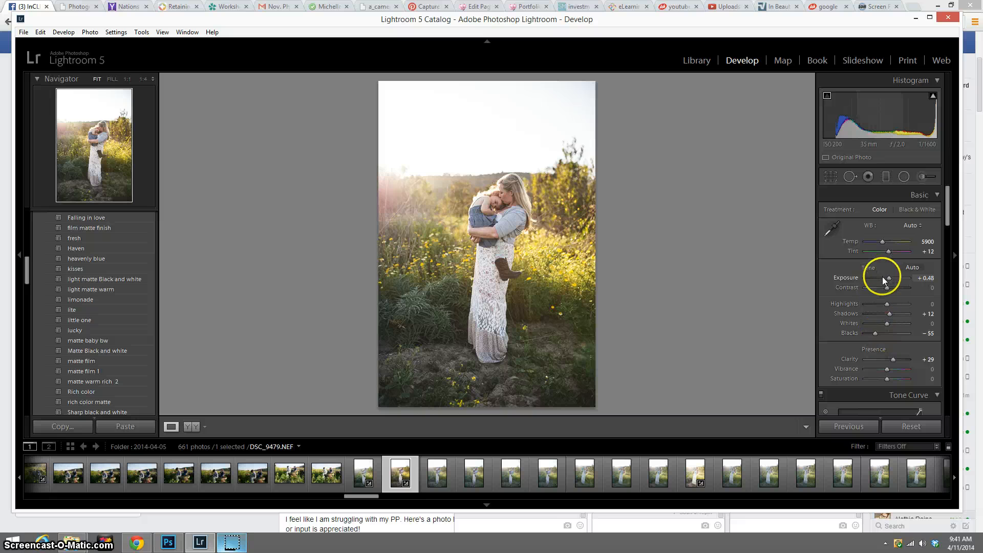
drag(887, 278, 890, 278)
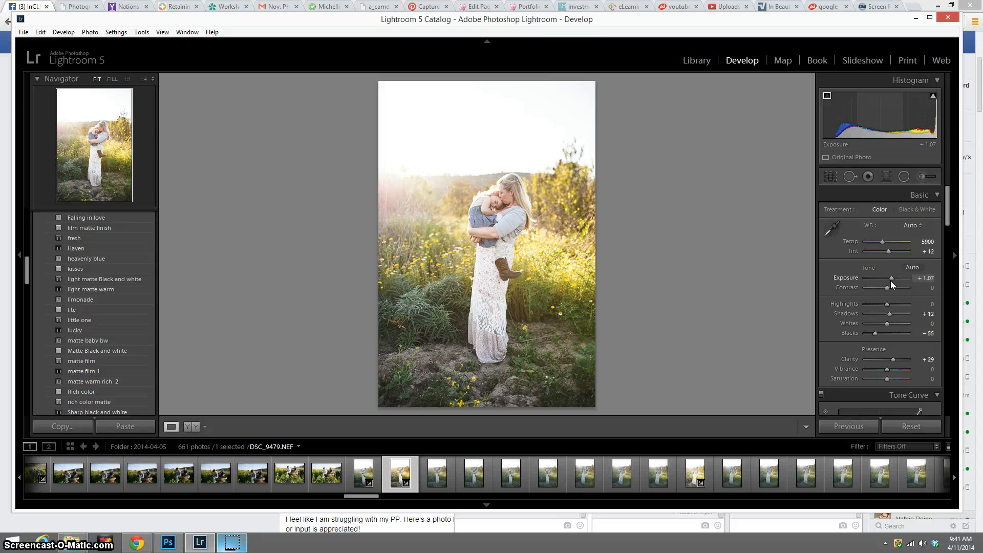
drag(890, 281, 889, 281)
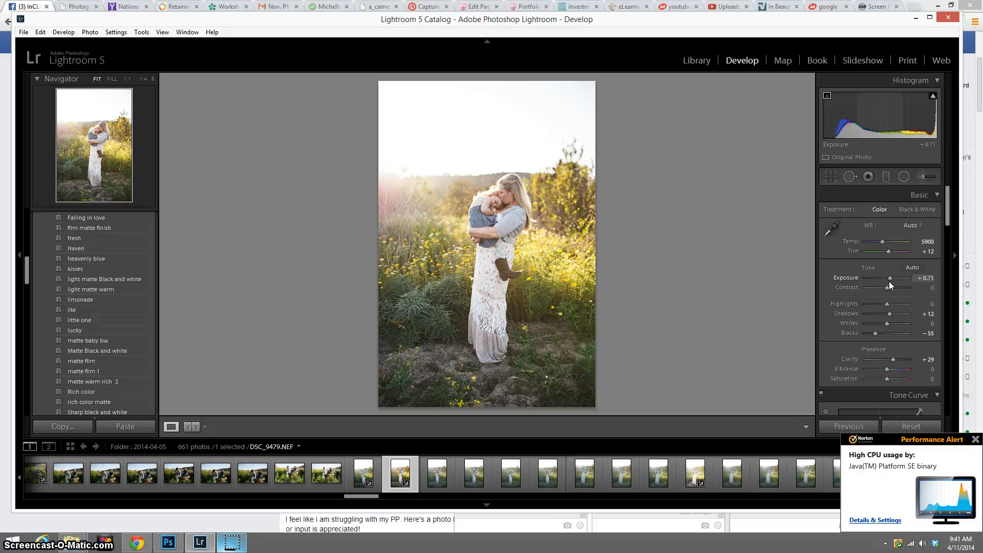
drag(880, 322, 895, 327)
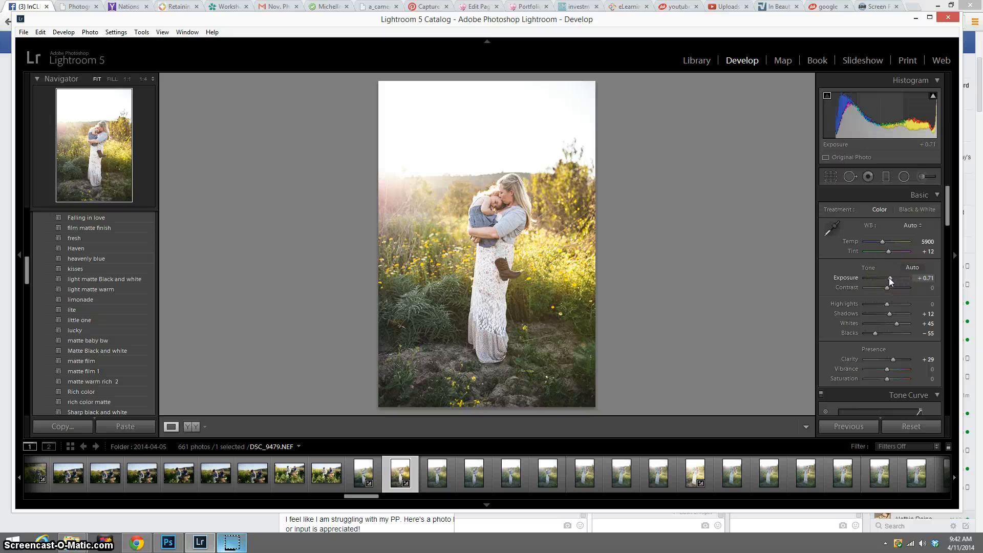
drag(889, 278, 889, 278)
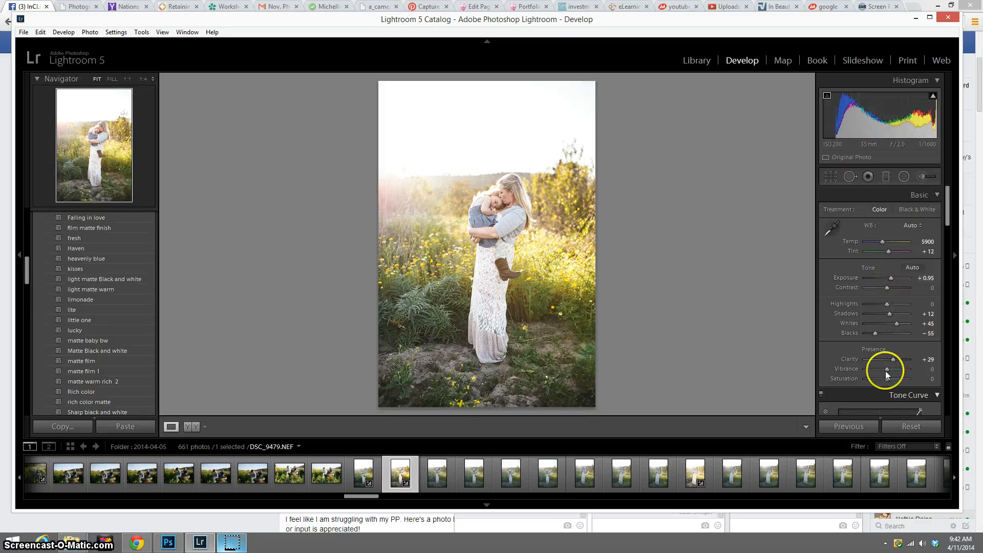
drag(893, 325, 893, 319)
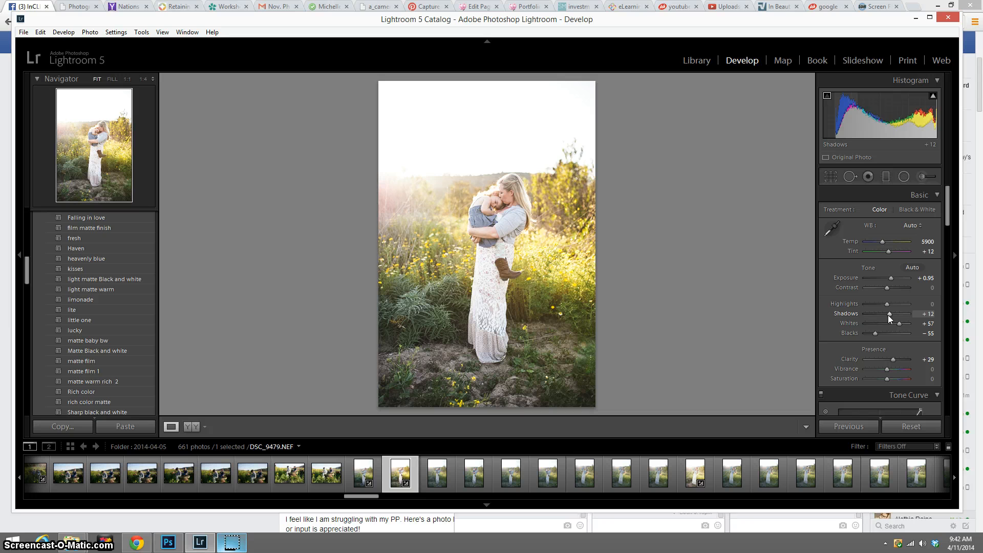
drag(581, 285, 526, 289)
click(904, 177)
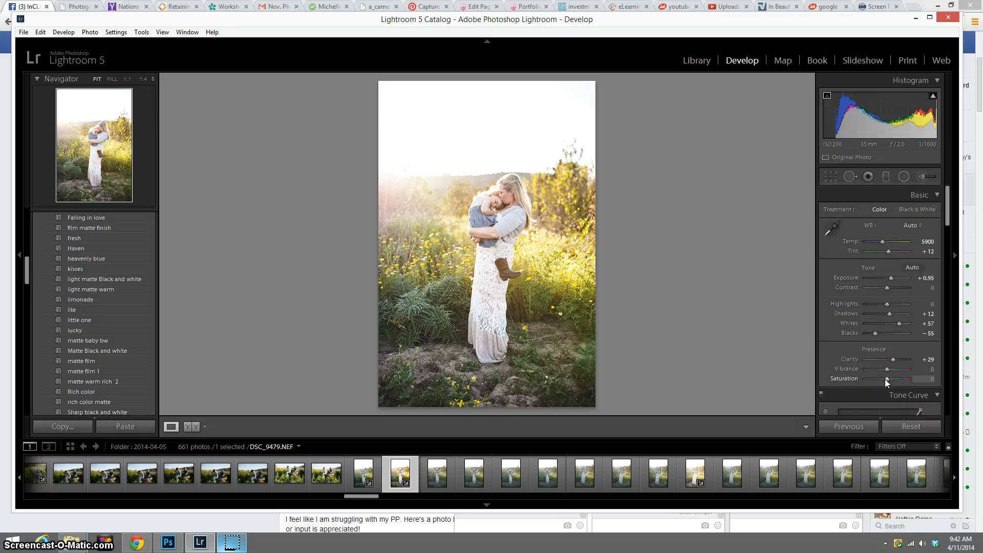
Step: Set the photo's vibrance to +10 and its overall saturation to -7
drag(886, 380, 886, 370)
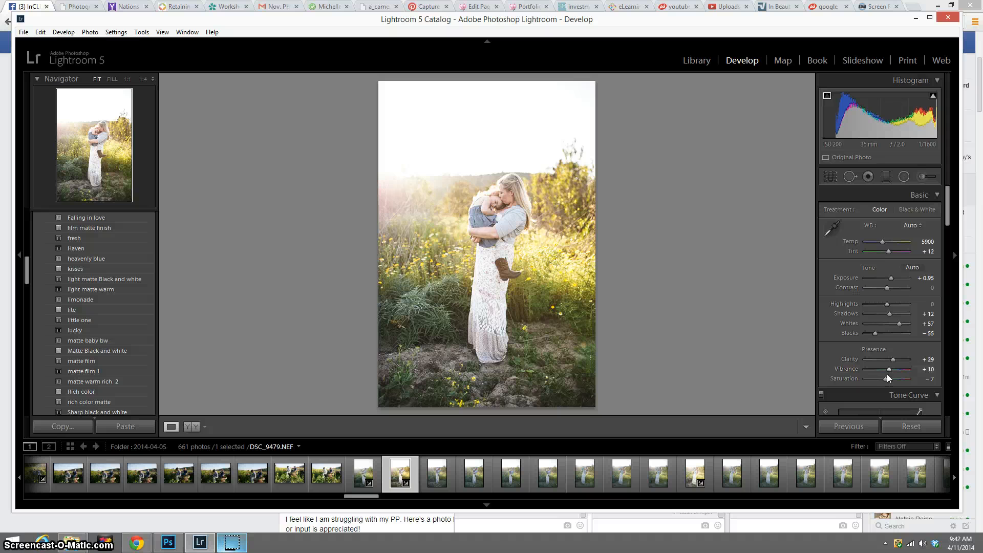
drag(887, 379, 886, 376)
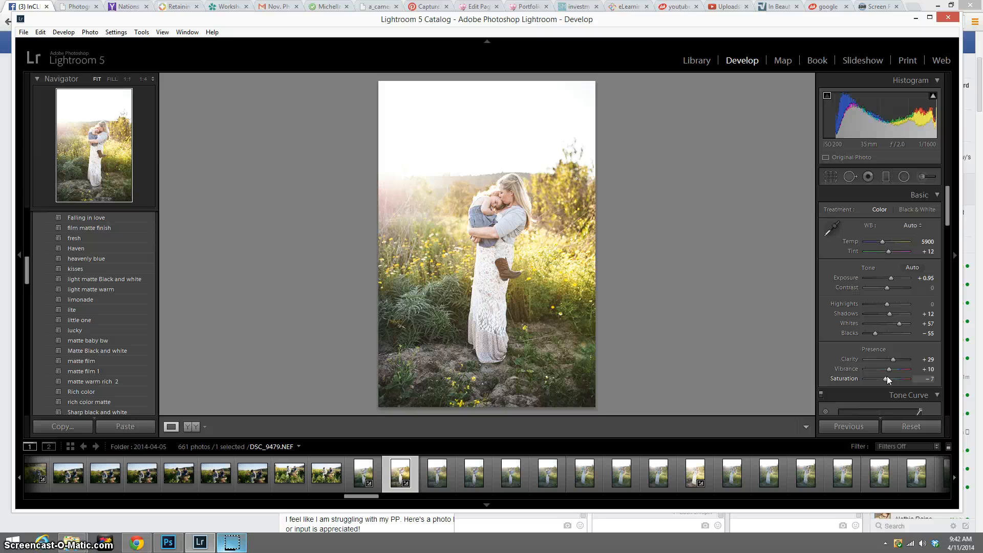
drag(887, 379, 887, 379)
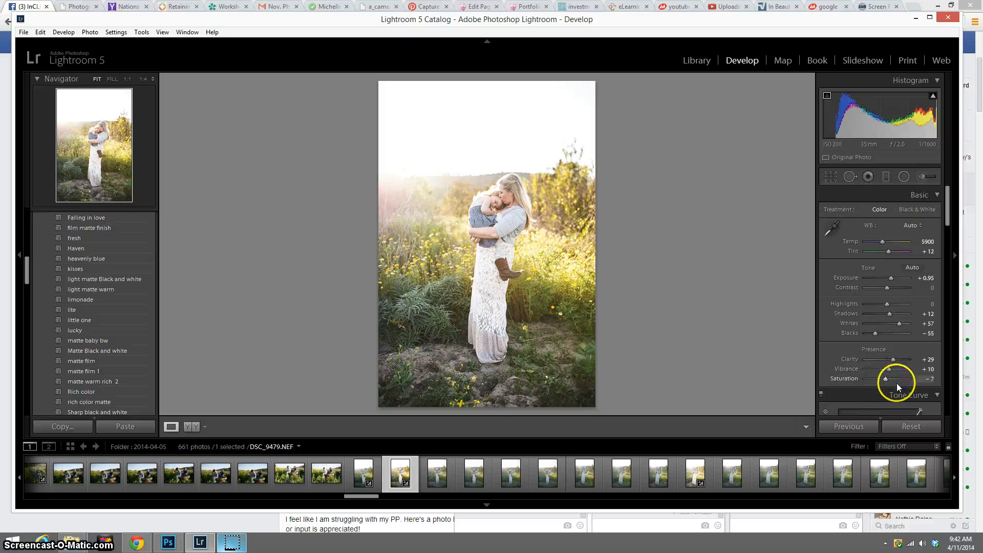
Step: Tint the shadows purple with split toning, using a hue of 277 and a saturation of 7
scroll(896, 381, down, 3)
scroll(889, 370, down, 3)
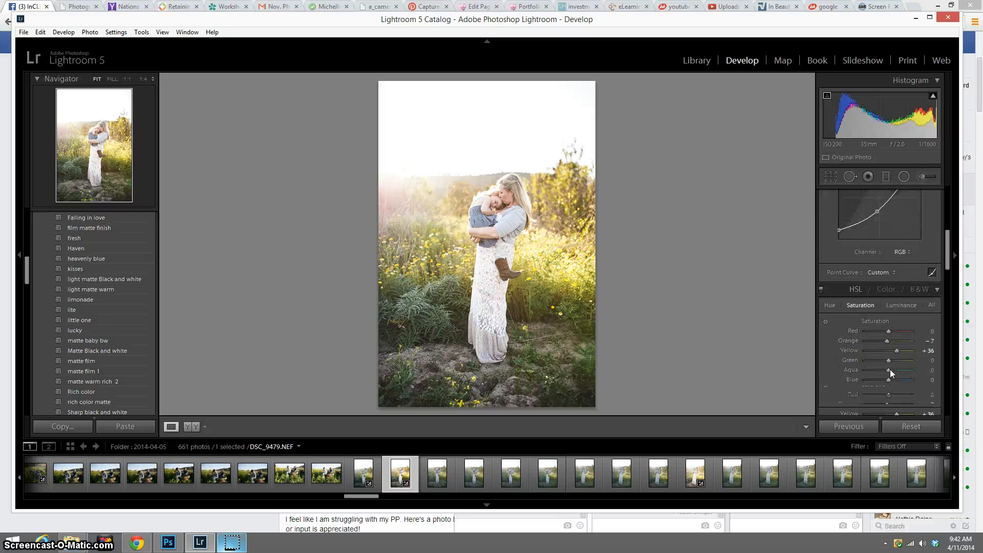
scroll(890, 369, down, 3)
click(890, 360)
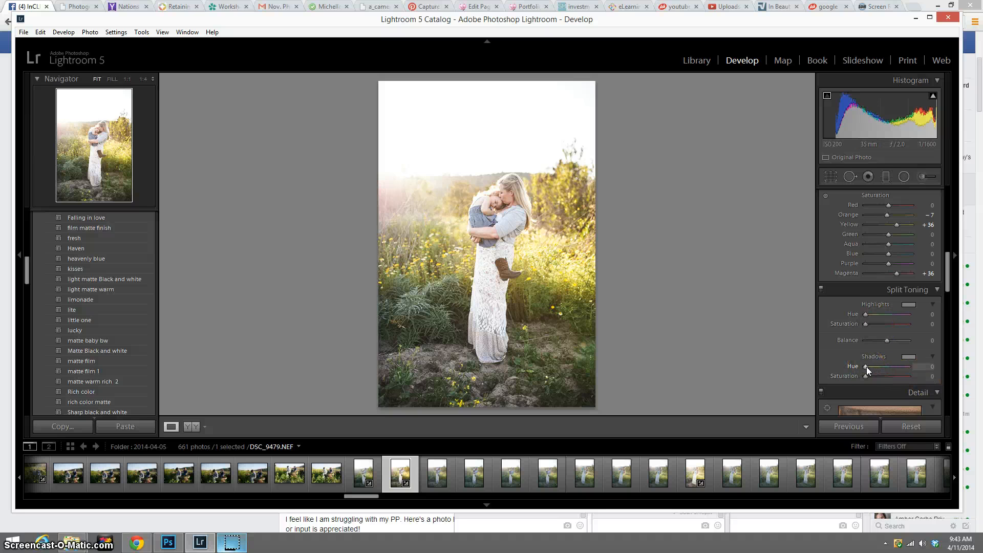
click(907, 357)
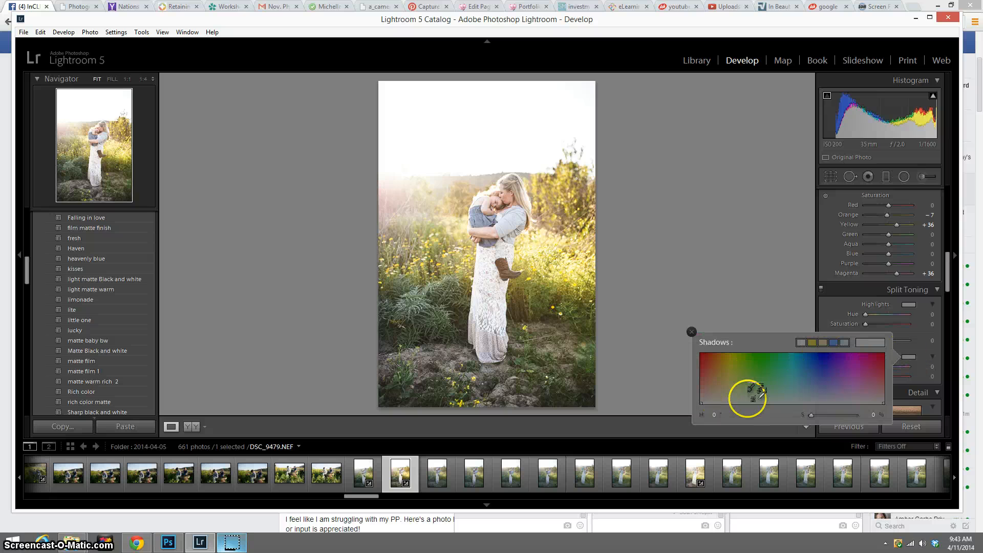
click(853, 394)
drag(854, 396, 847, 402)
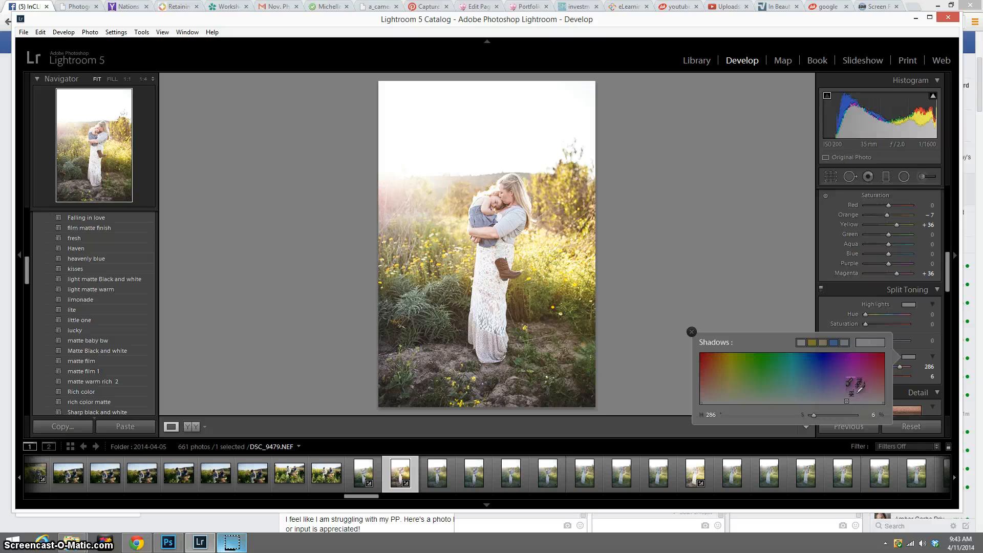
click(848, 399)
mouse_move(848, 398)
mouse_down()
mouse_move(840, 382)
mouse_move(846, 400)
mouse_up()
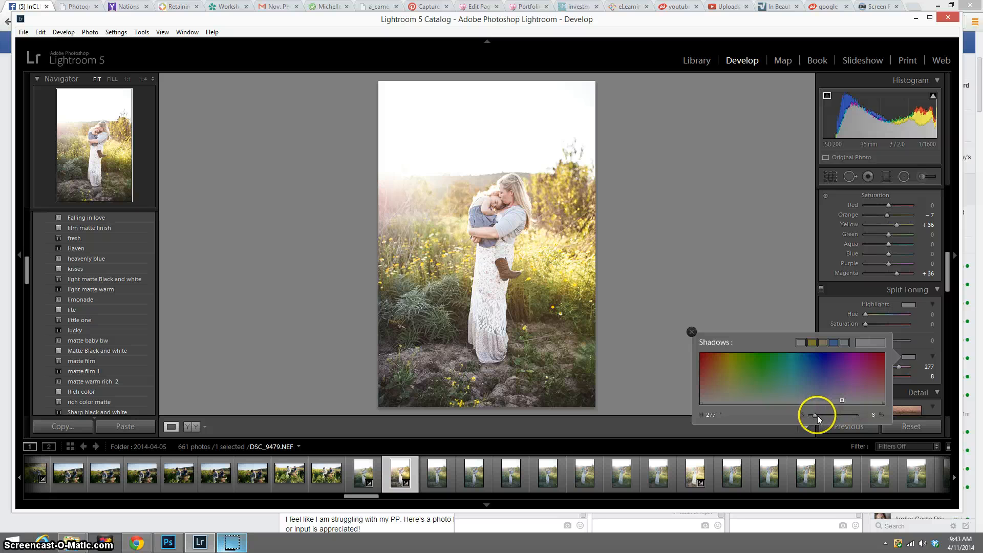
drag(817, 416, 813, 415)
drag(813, 417, 815, 417)
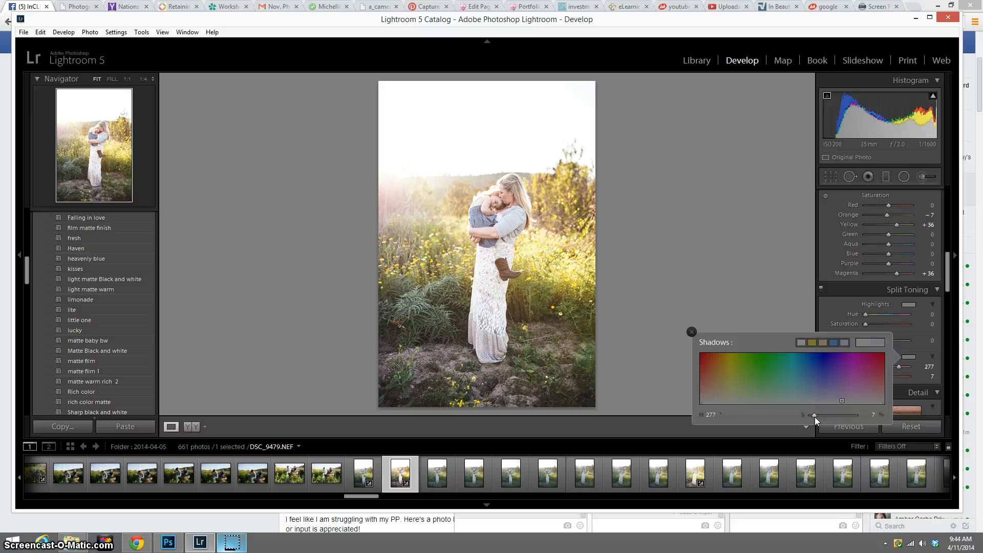
click(822, 311)
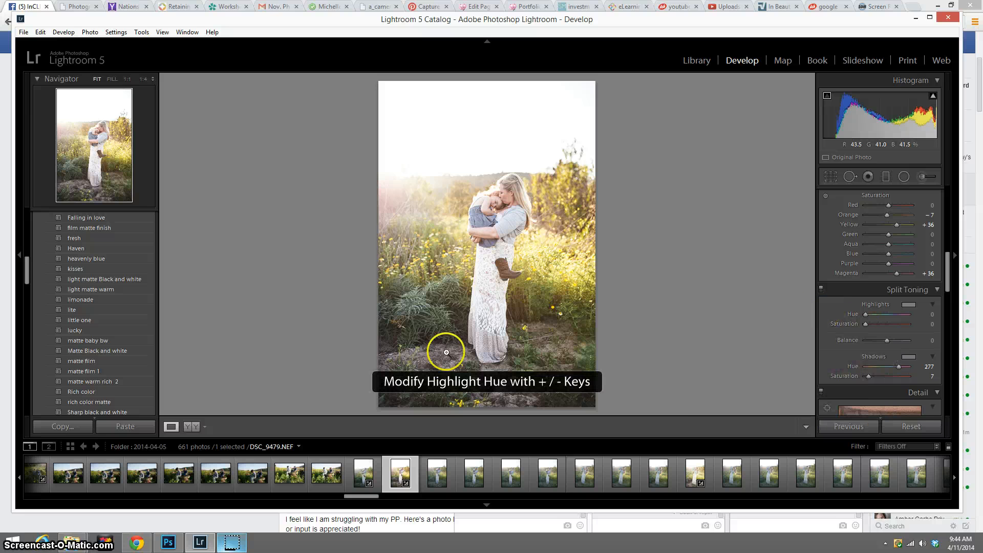
scroll(870, 326, down, 5)
scroll(869, 326, down, 5)
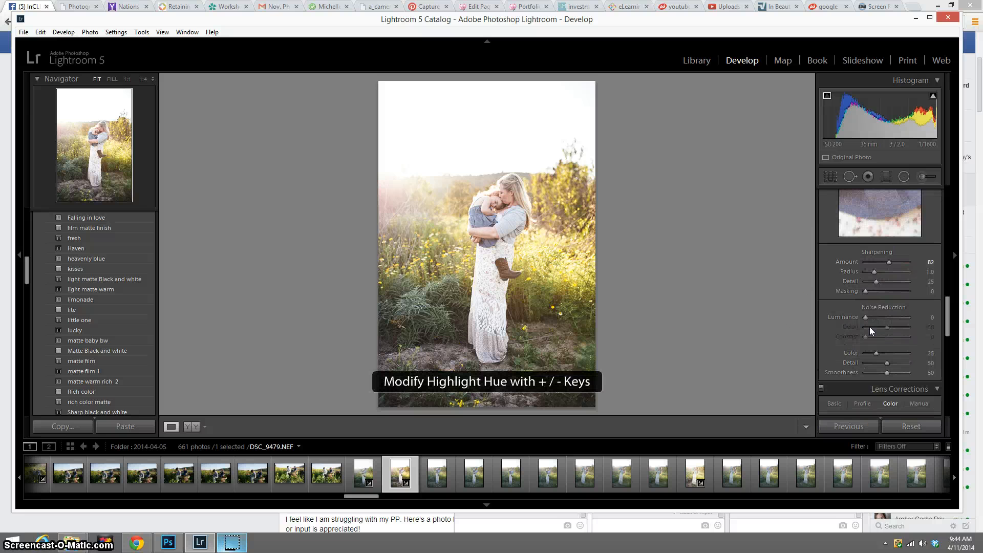
scroll(871, 326, up, 5)
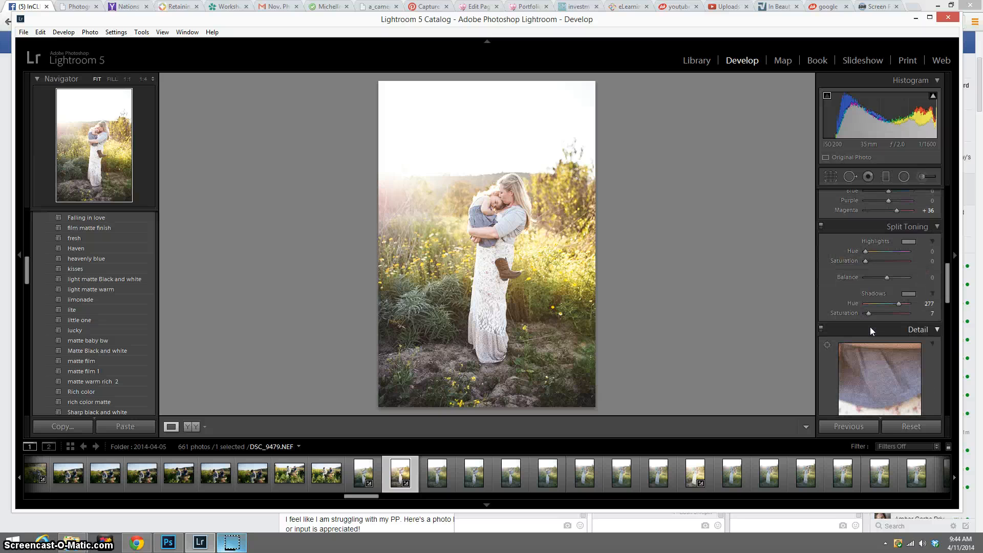
scroll(870, 327, up, 2)
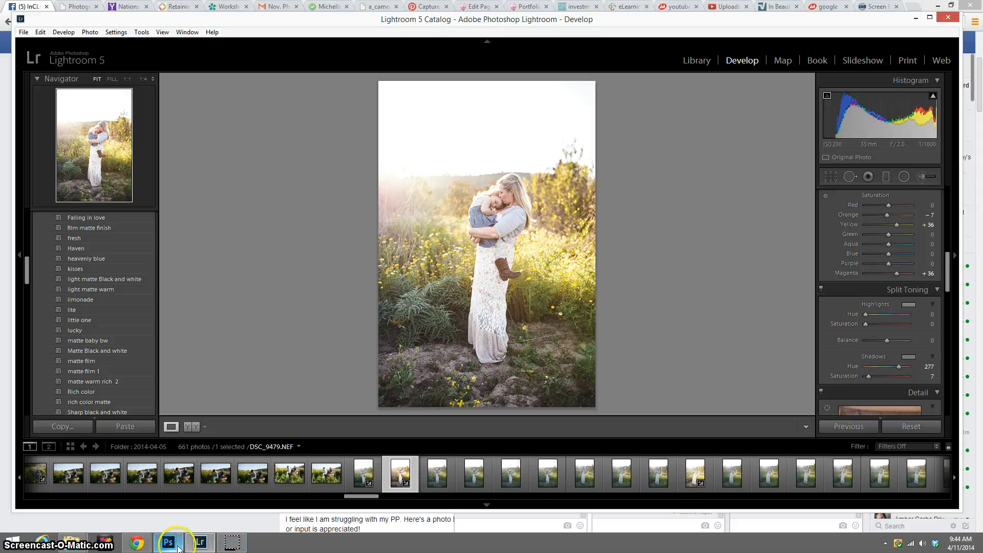
Step: Send the adjusted portrait to Adobe Photoshop CC for further editing
right_click(441, 311)
mouse_move(496, 113)
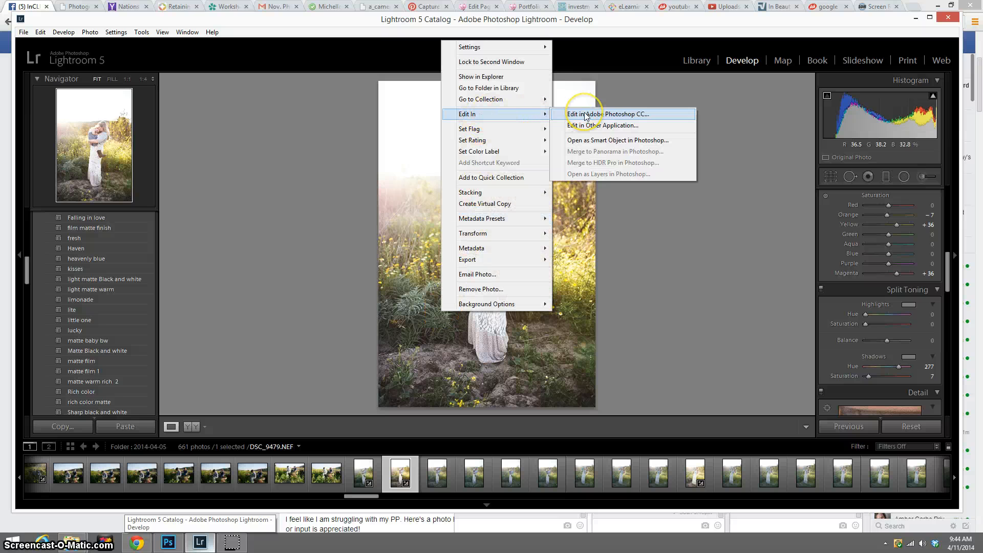
click(586, 115)
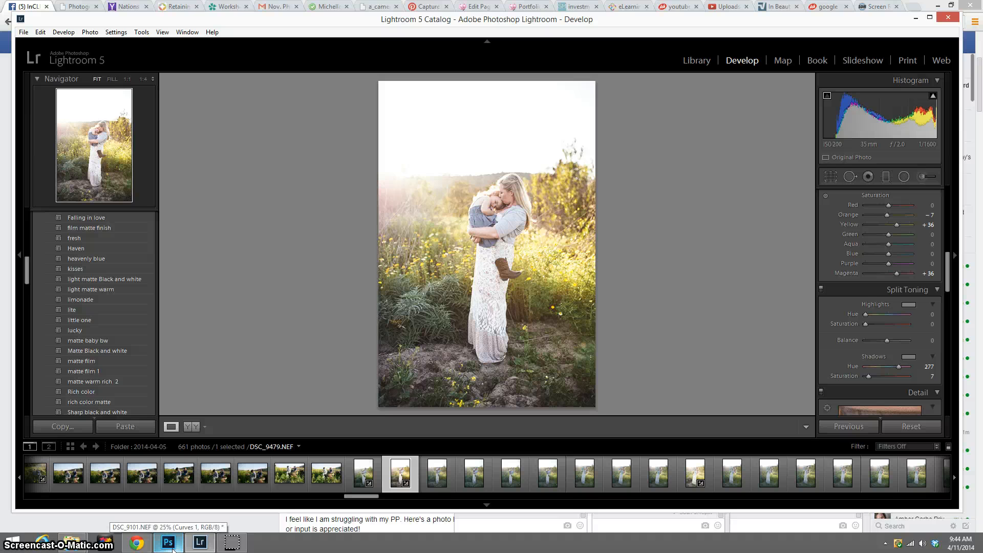
Step: Check in Photoshop whether the portrait has opened, and return to Lightroom
click(174, 549)
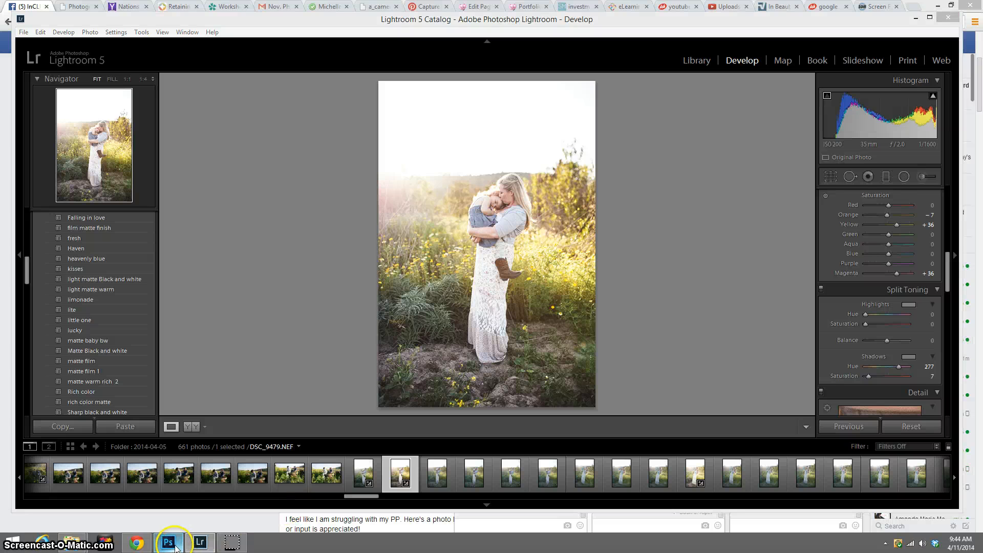
click(176, 547)
mouse_move(203, 546)
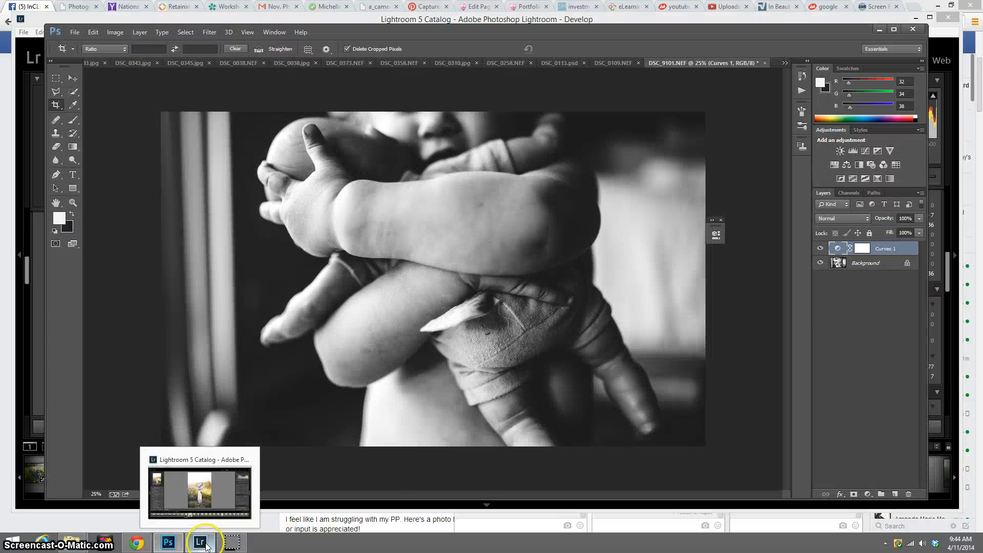
click(204, 545)
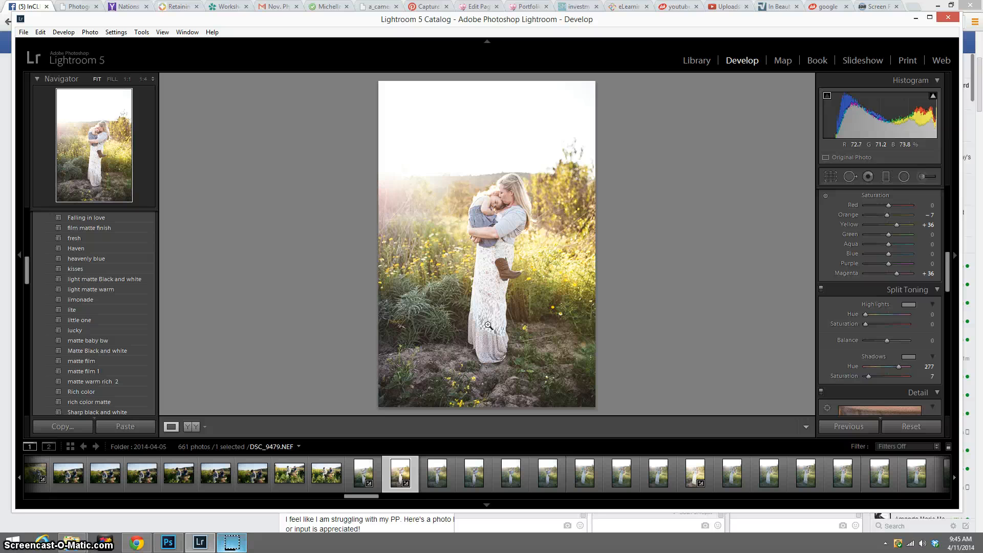
Step: Fine-tune the middle point of the RGB tone curve to about 46.7 / 32.5 %
scroll(916, 271, up, 4)
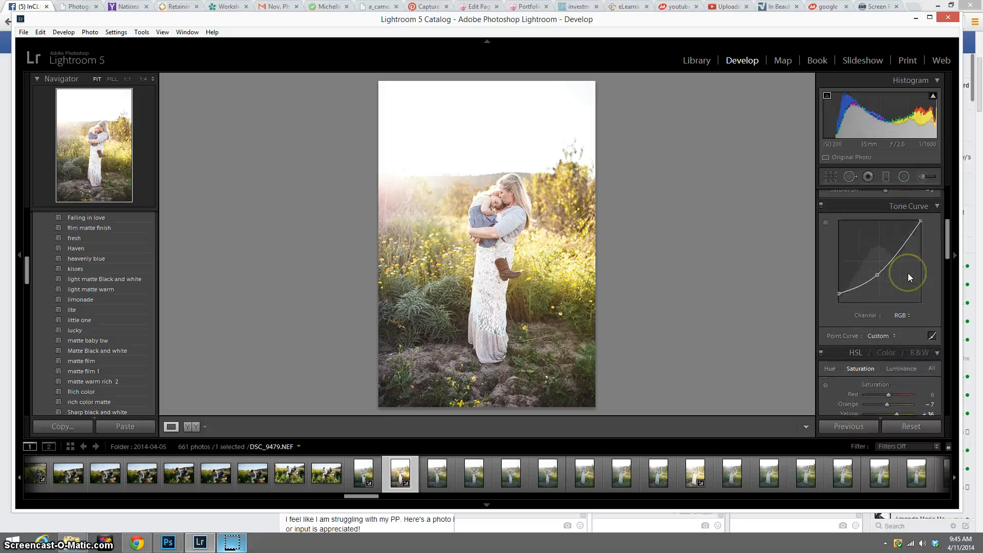
scroll(908, 273, up, 2)
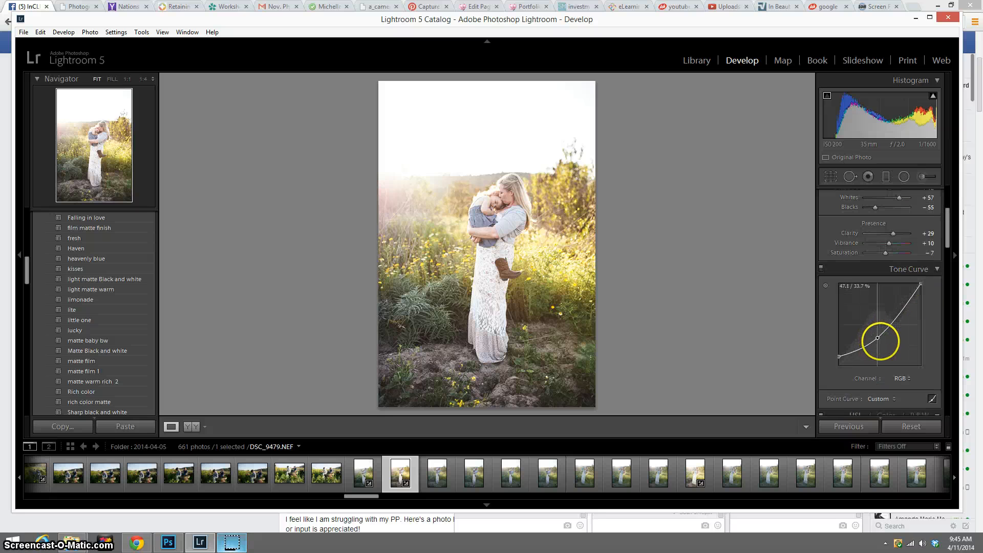
drag(877, 340, 877, 338)
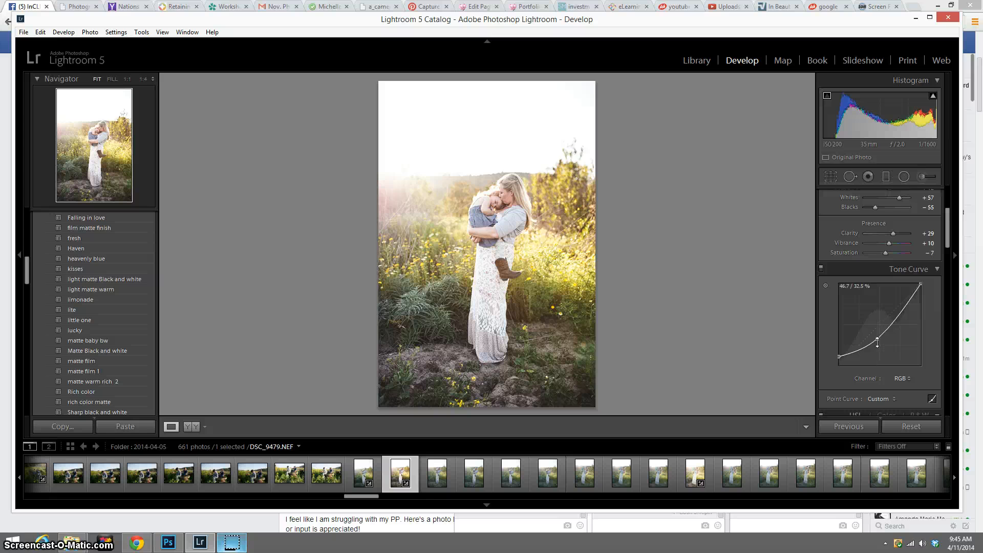